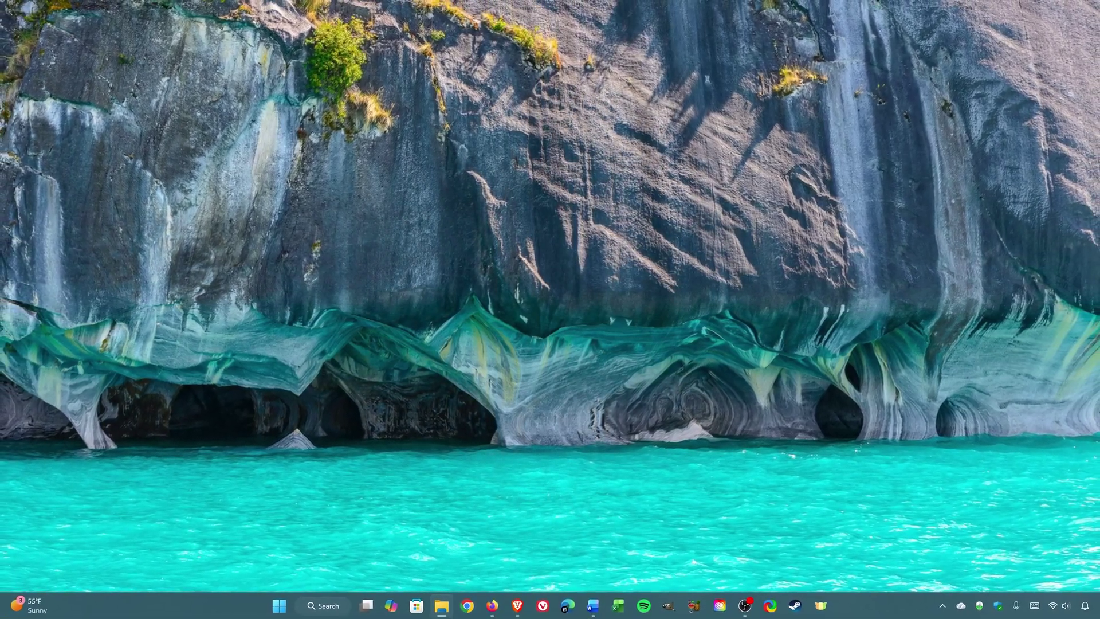
Open Personalization settings from the desktop's right-click menu
right_click(532, 242)
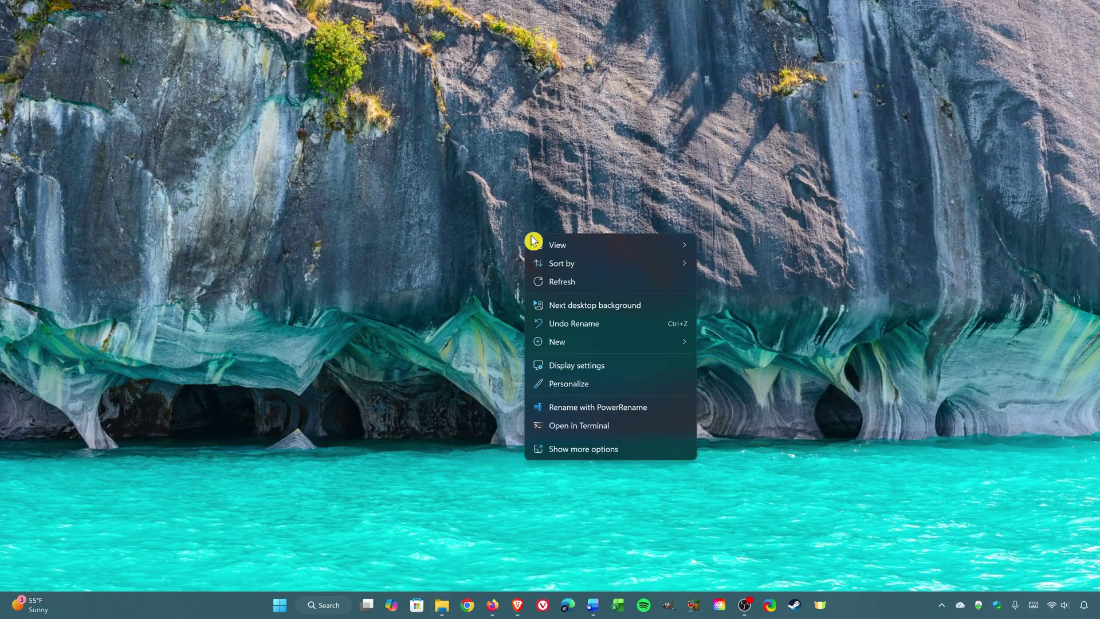
click(608, 388)
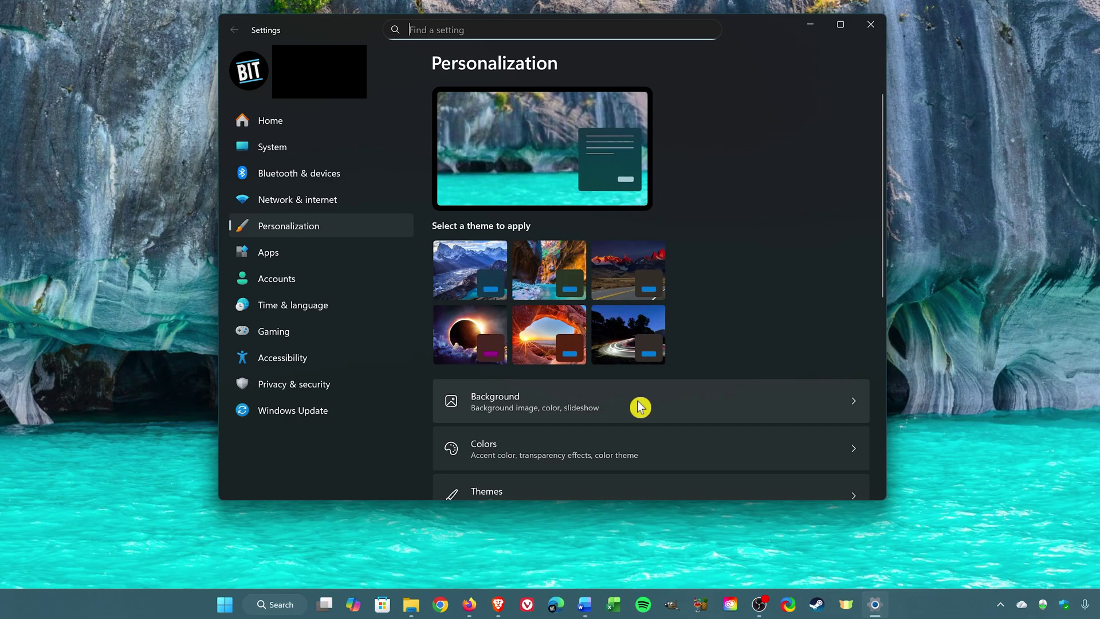
scroll(640, 407, down, 3)
scroll(636, 395, down, 3)
scroll(636, 387, down, 3)
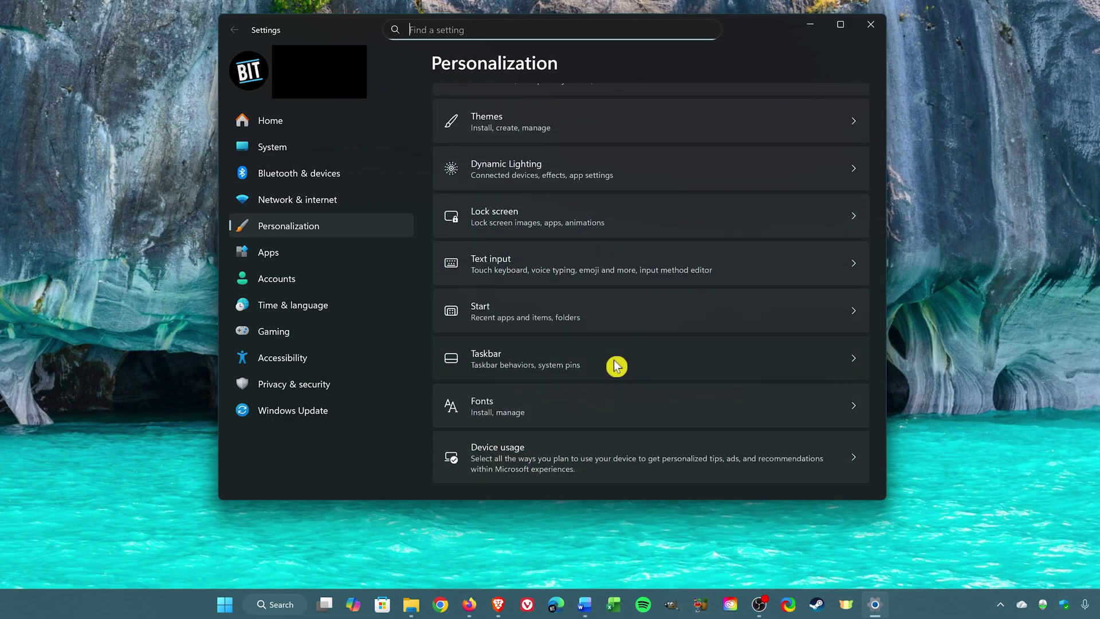
Go to the Taskbar page under Personalization
click(615, 367)
scroll(615, 367, down, 3)
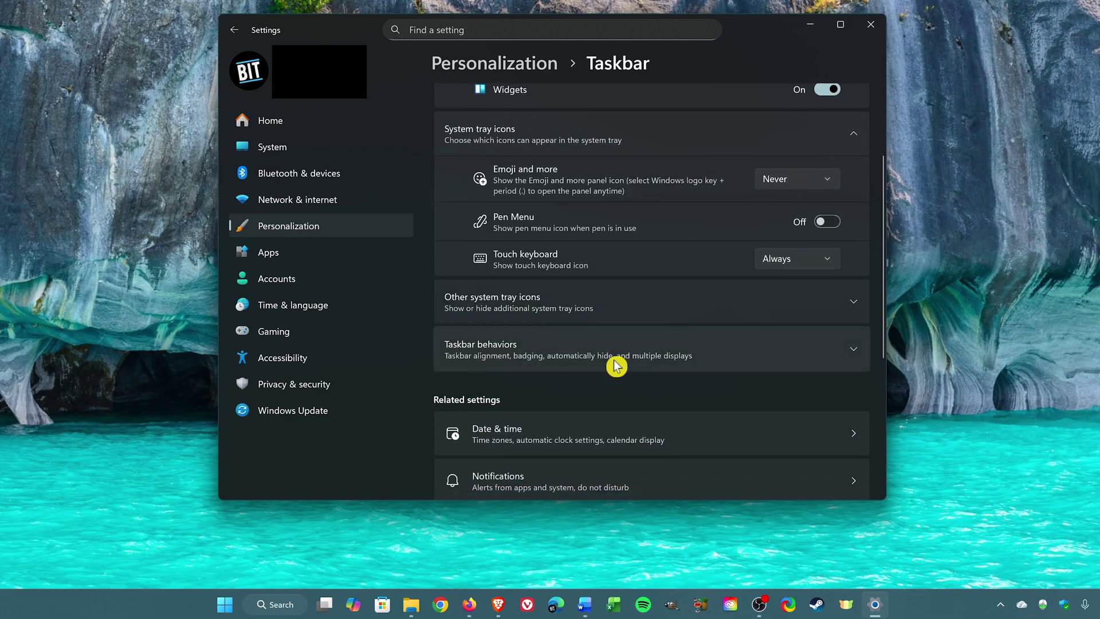
scroll(615, 367, down, 1)
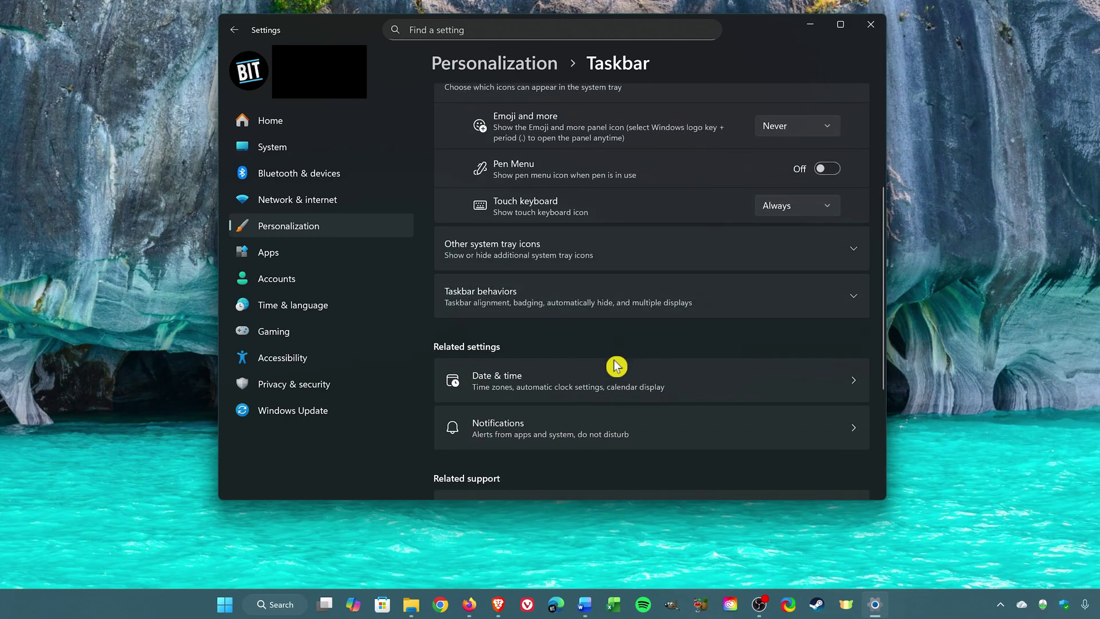
Expand the Taskbar behaviors section to show alignment, auto-hide and smaller-button options
click(608, 301)
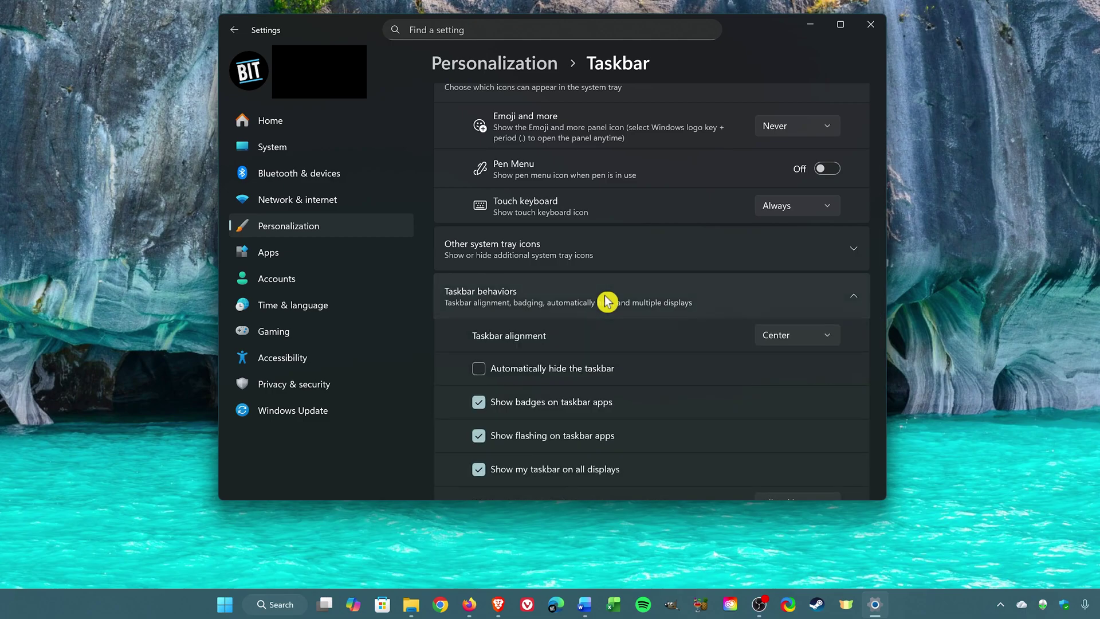
scroll(608, 301, down, 1)
scroll(607, 301, down, 2)
scroll(608, 301, down, 1)
scroll(607, 300, down, 1)
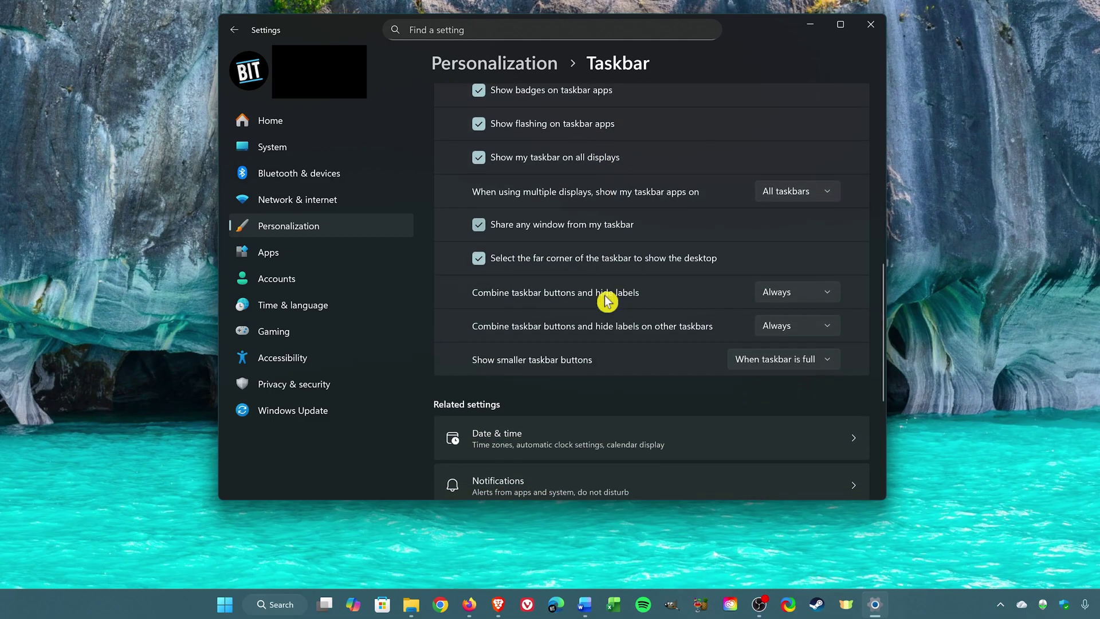
scroll(607, 301, down, 1)
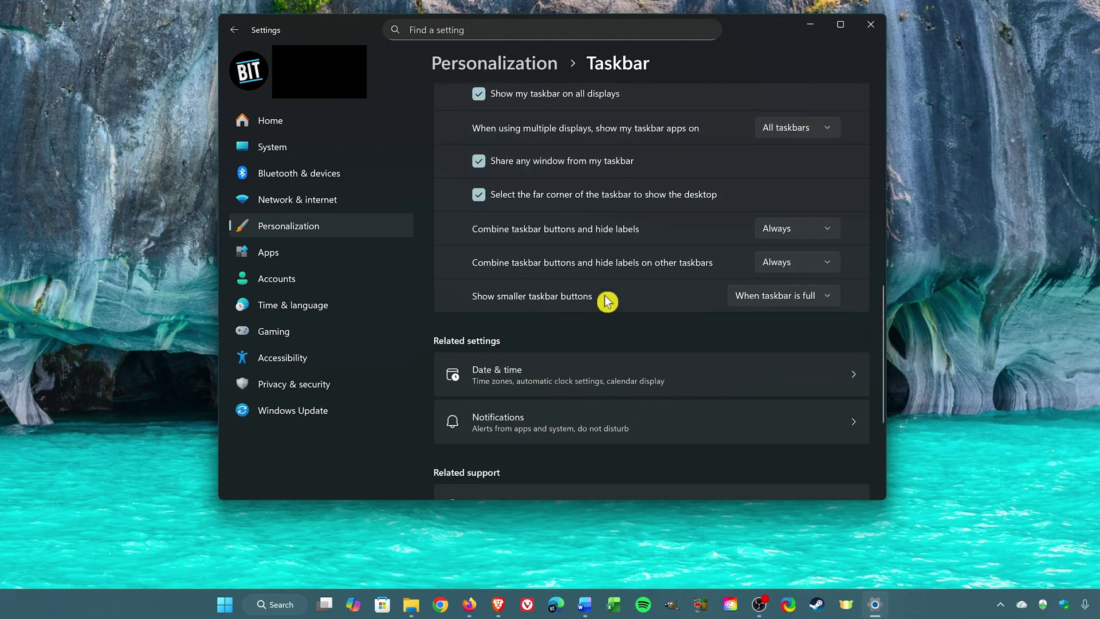
Set 'Show smaller taskbar buttons' to Always
click(829, 301)
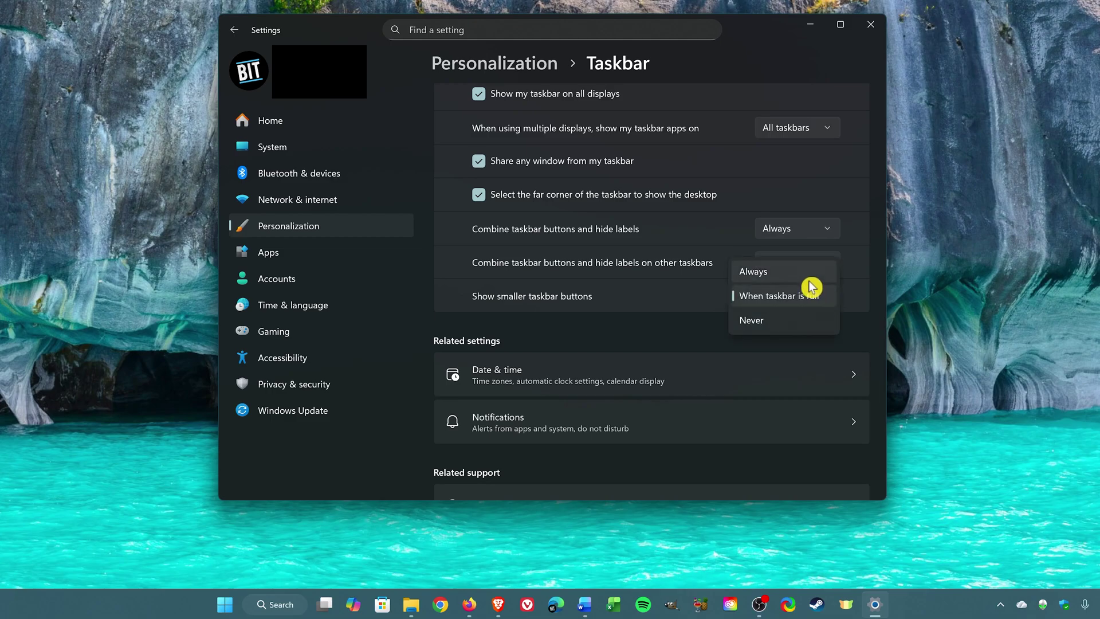
click(807, 275)
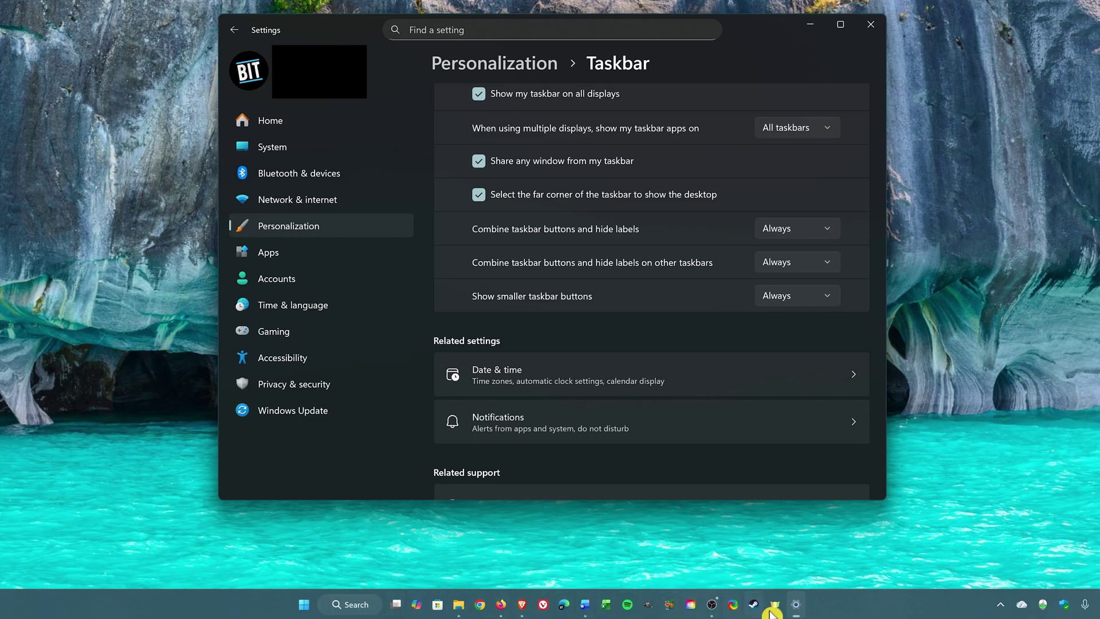
click(814, 296)
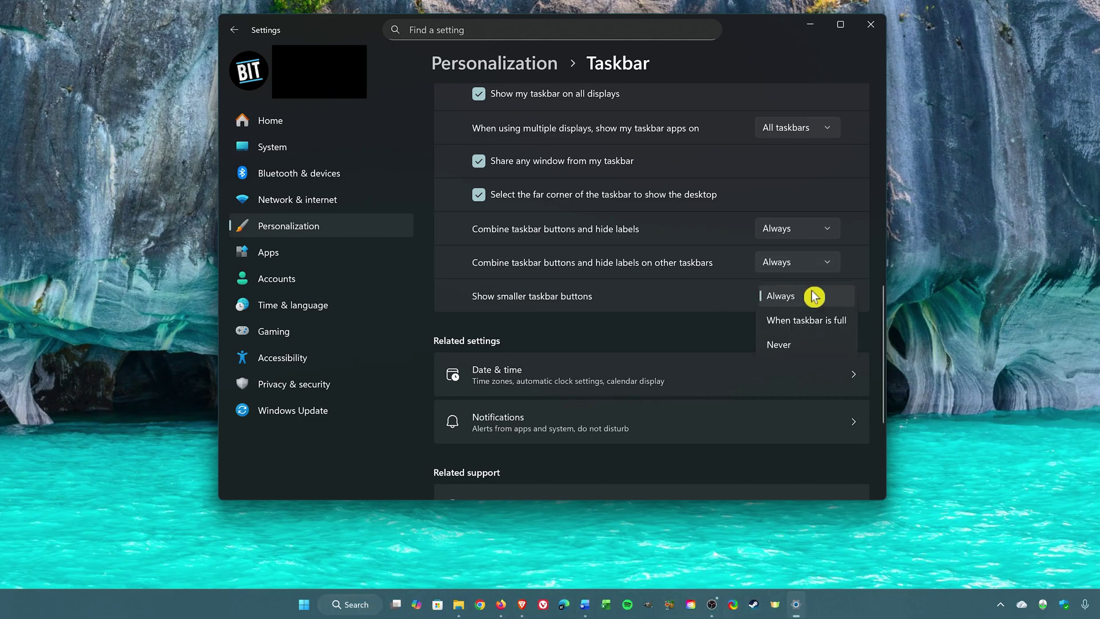
click(806, 347)
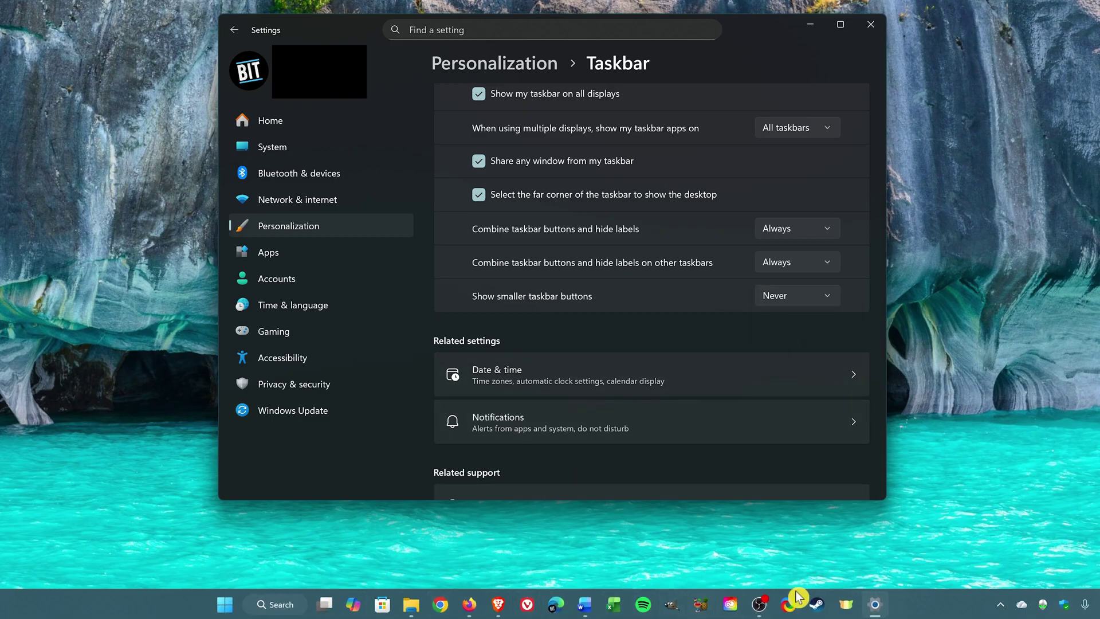
click(804, 297)
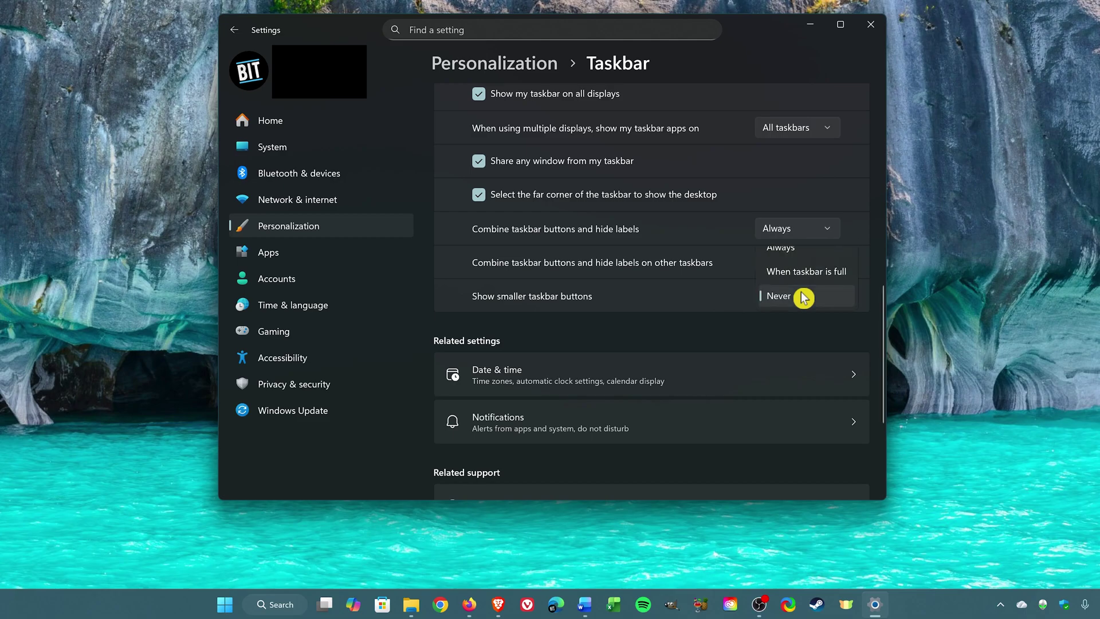
click(794, 249)
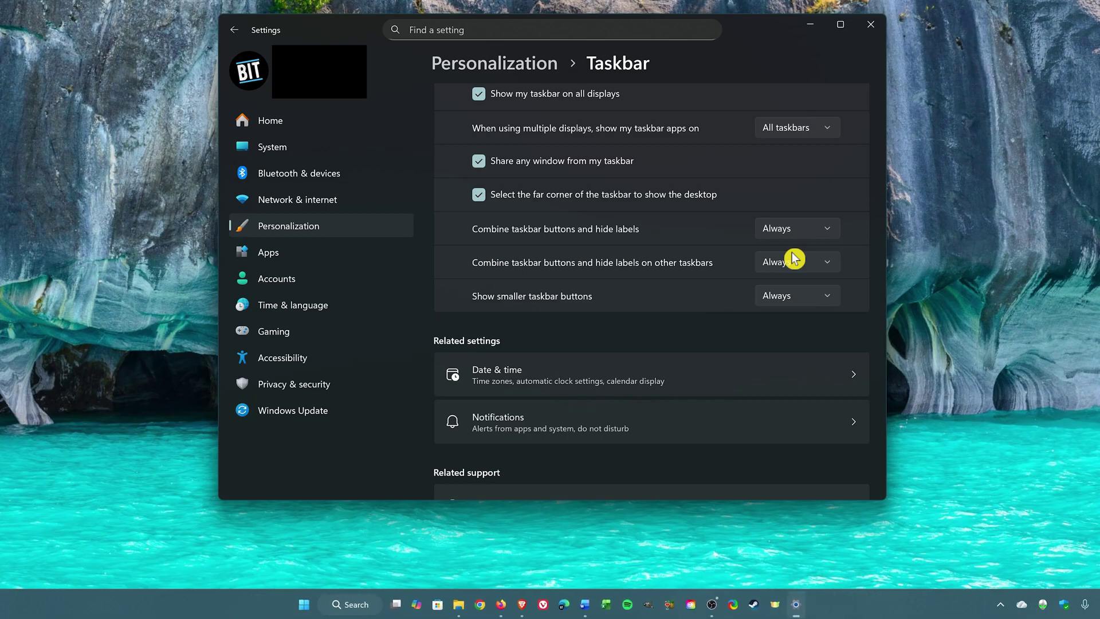